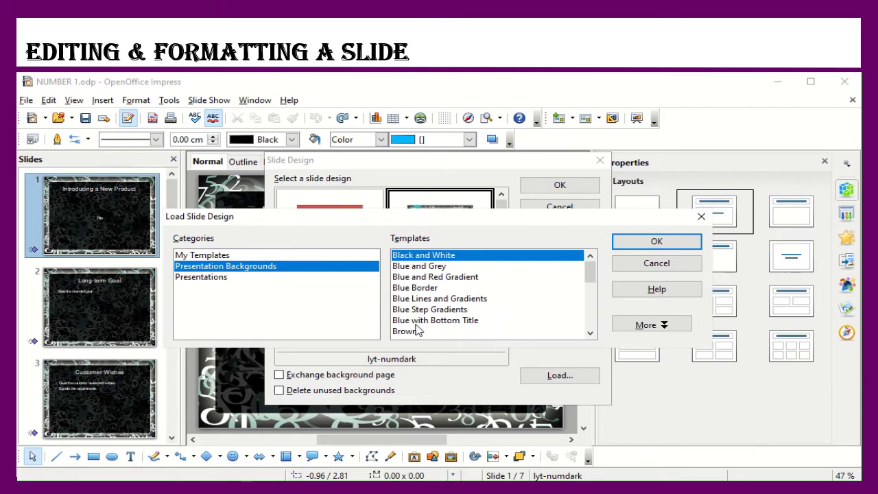
Step: Load the Blue with Bottom Title presentation background and apply it as the slide design
click(590, 335)
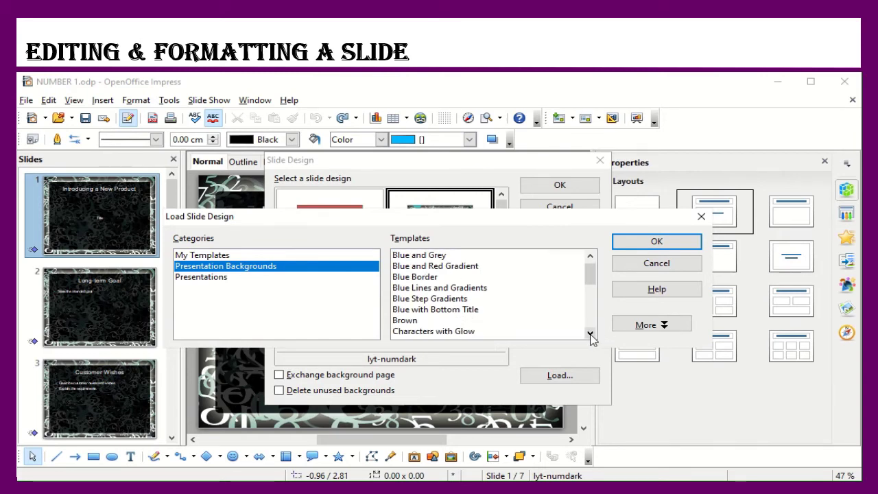
click(452, 310)
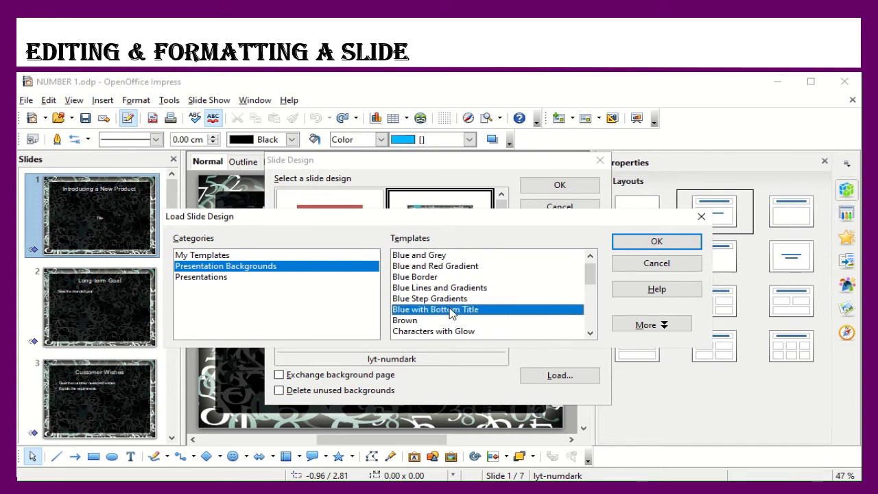
click(668, 243)
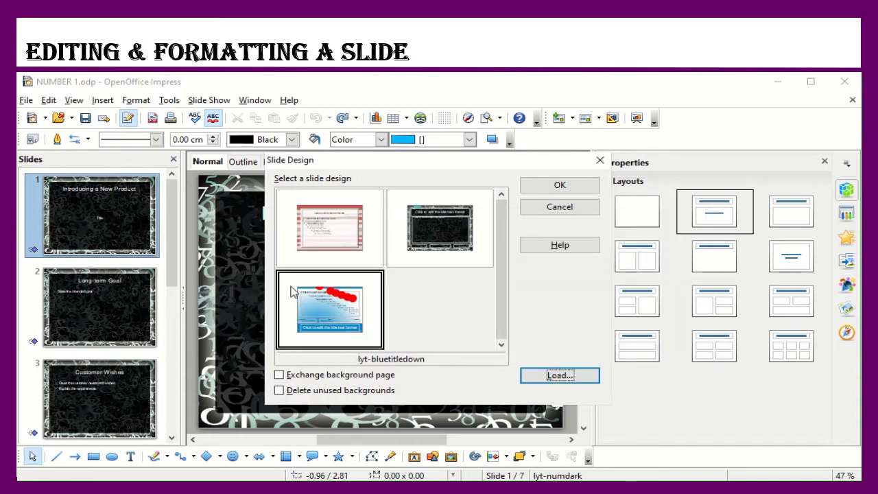
click(569, 190)
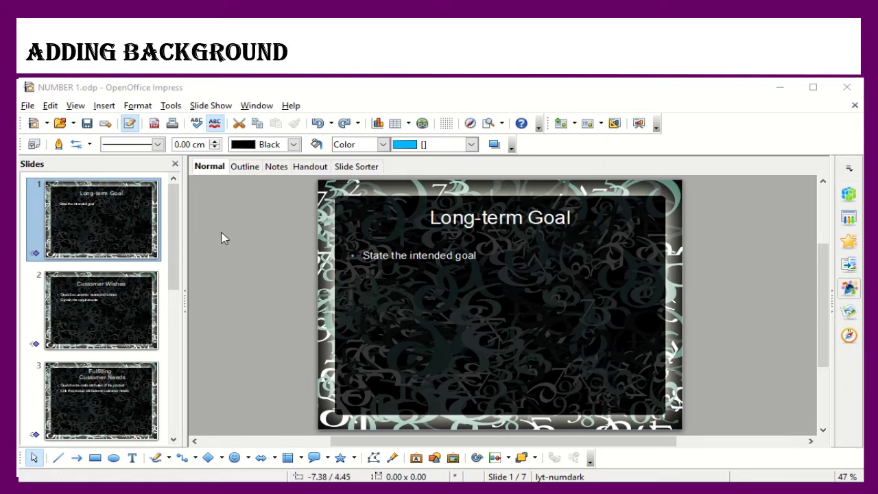
Step: Fill the background of the Long-term Goal slide with the color Purple 2, for that slide only
click(136, 110)
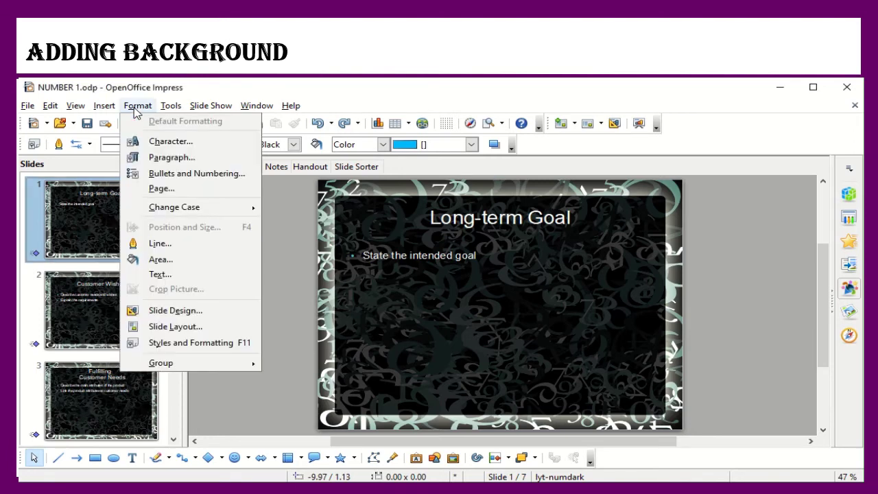
click(191, 192)
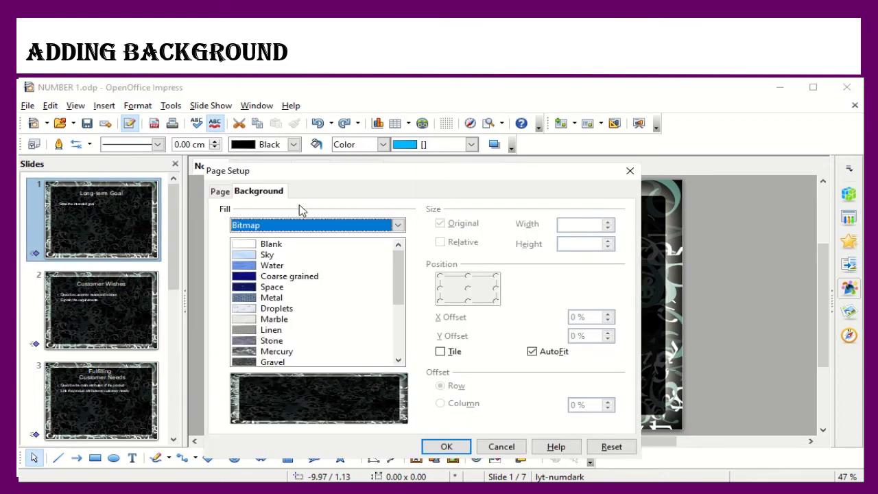
click(398, 227)
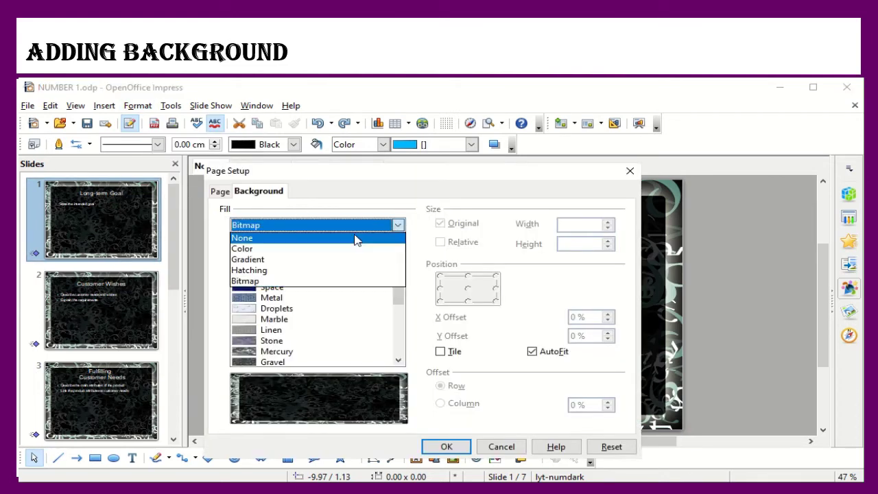
click(314, 239)
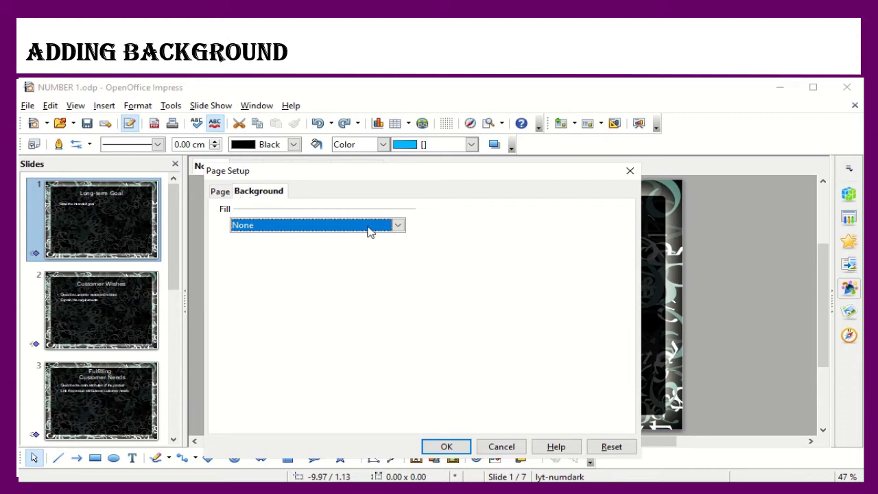
click(400, 227)
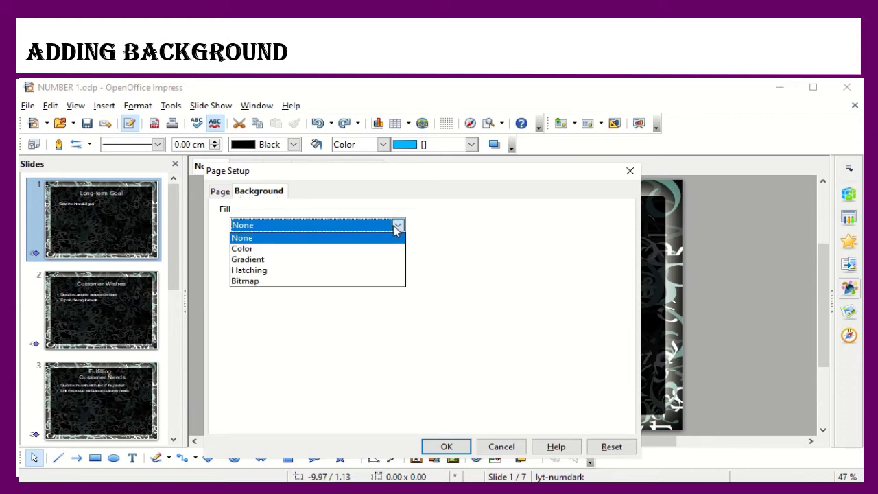
click(313, 249)
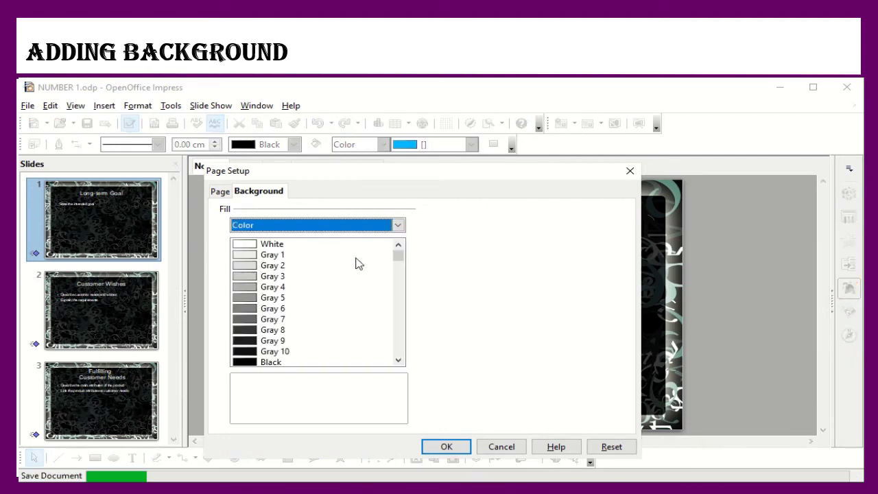
drag(397, 262, 400, 285)
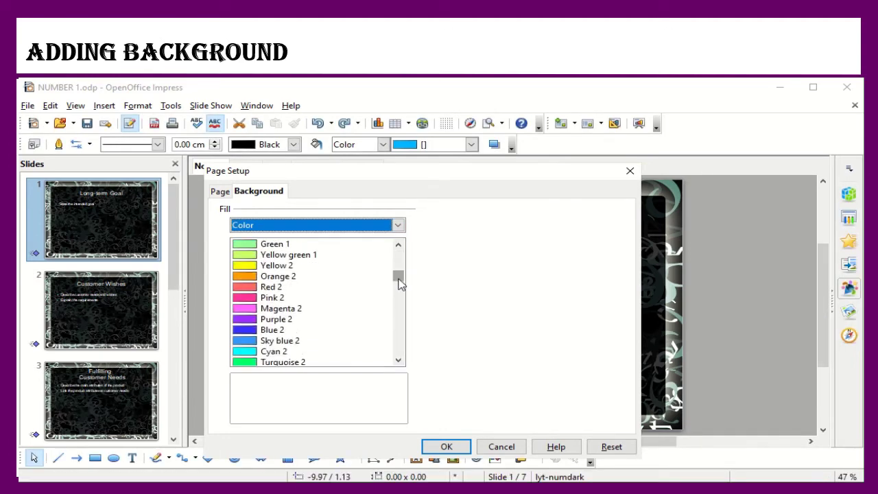
click(283, 320)
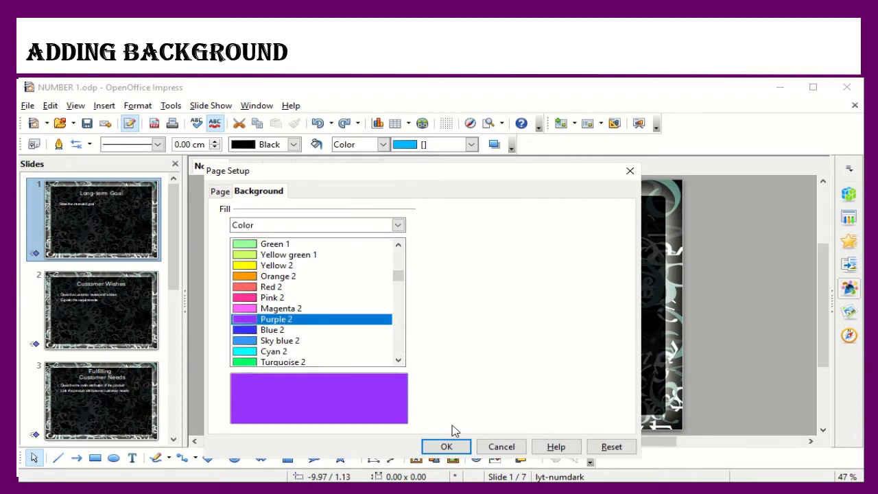
click(447, 446)
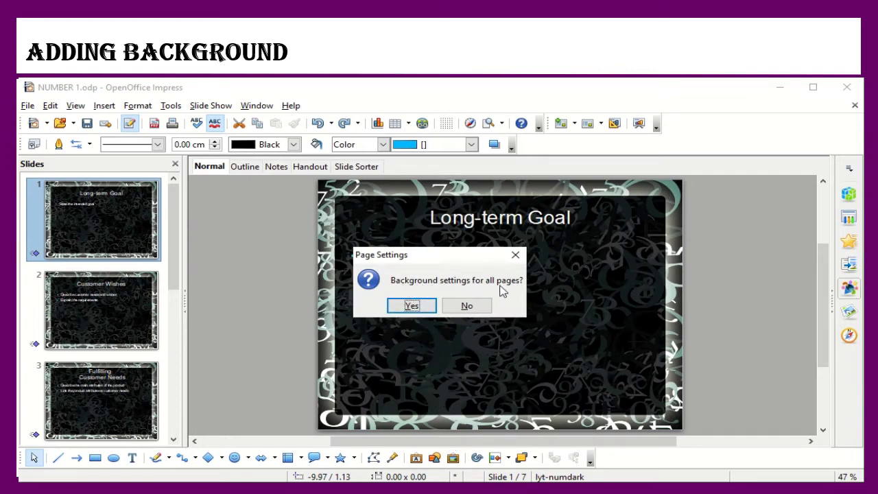
click(470, 306)
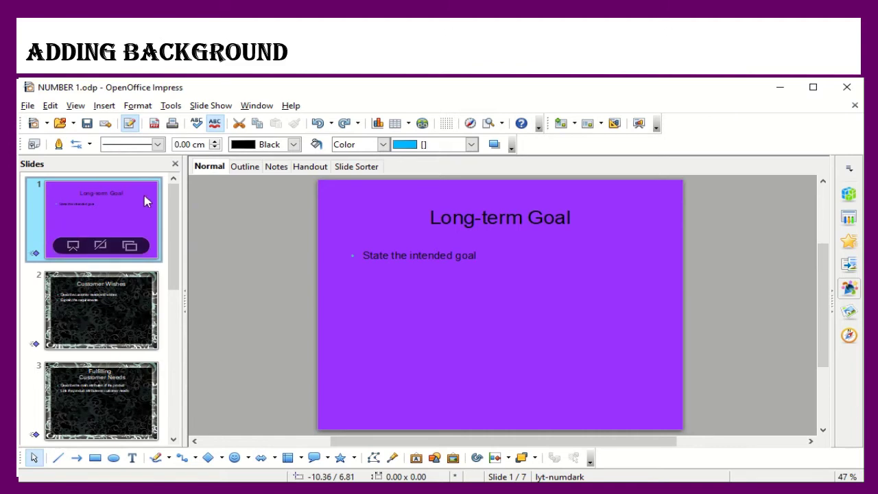
Step: Fill the background of the Customer Wishes slide with the gradient Gradient 3, for that slide only
mouse_move(77, 195)
click(124, 301)
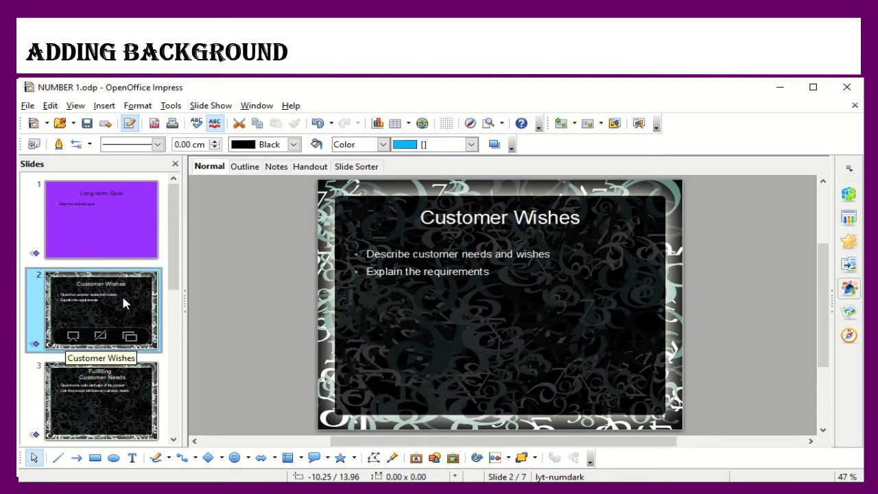
click(137, 106)
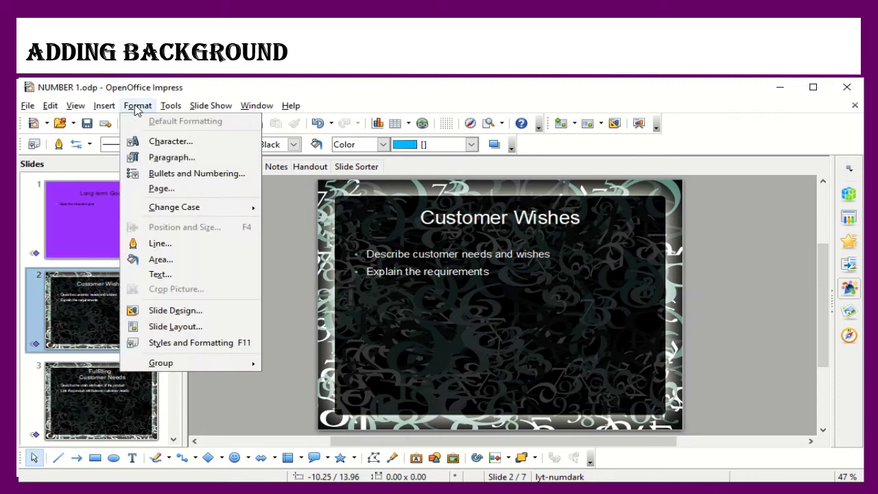
click(165, 188)
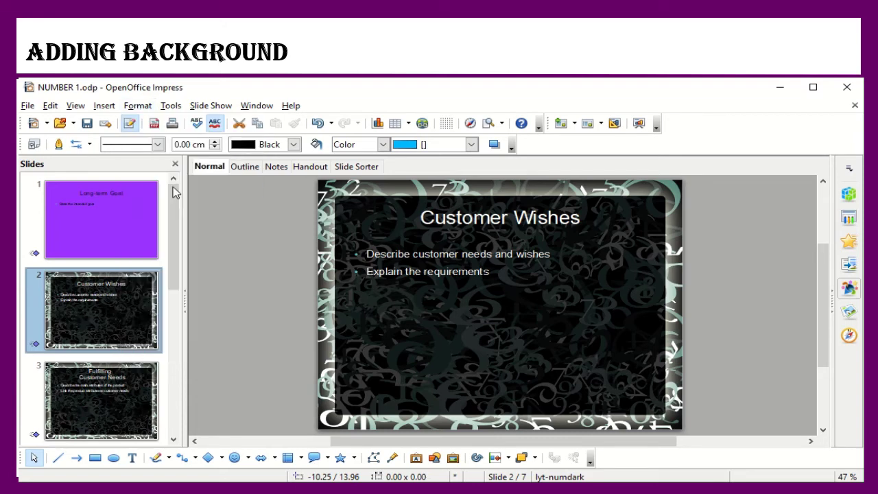
click(398, 226)
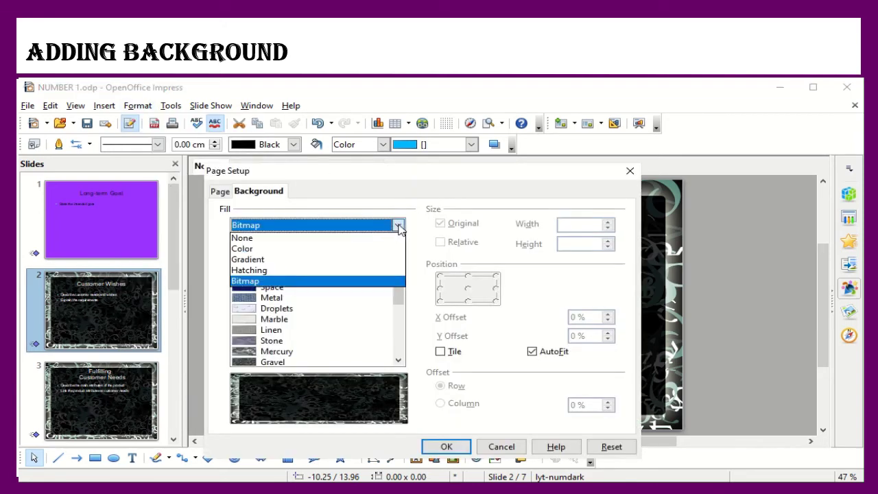
click(273, 259)
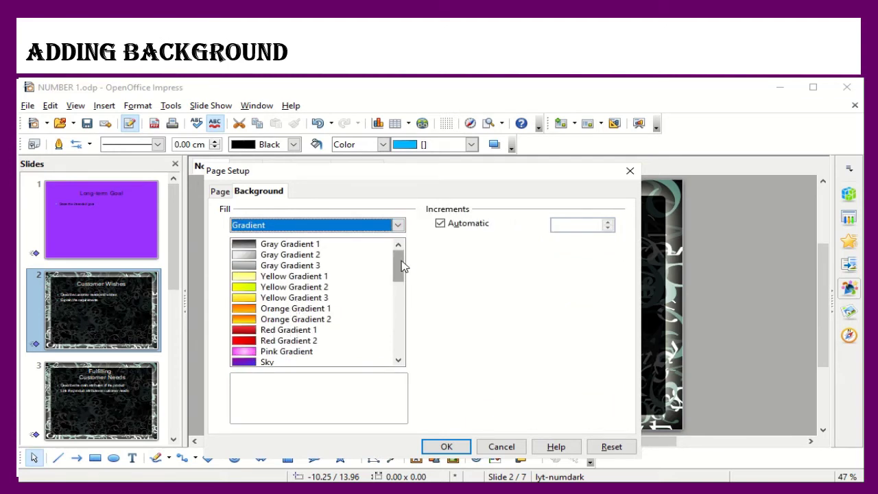
drag(401, 265, 402, 306)
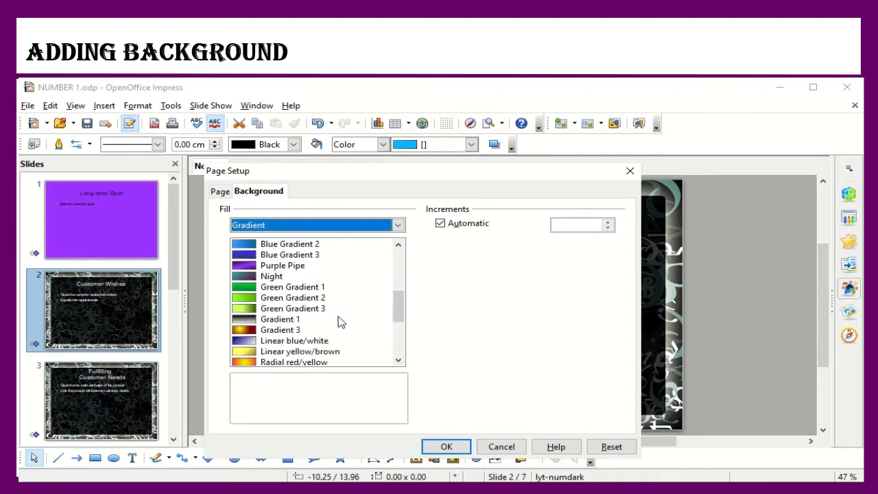
click(288, 331)
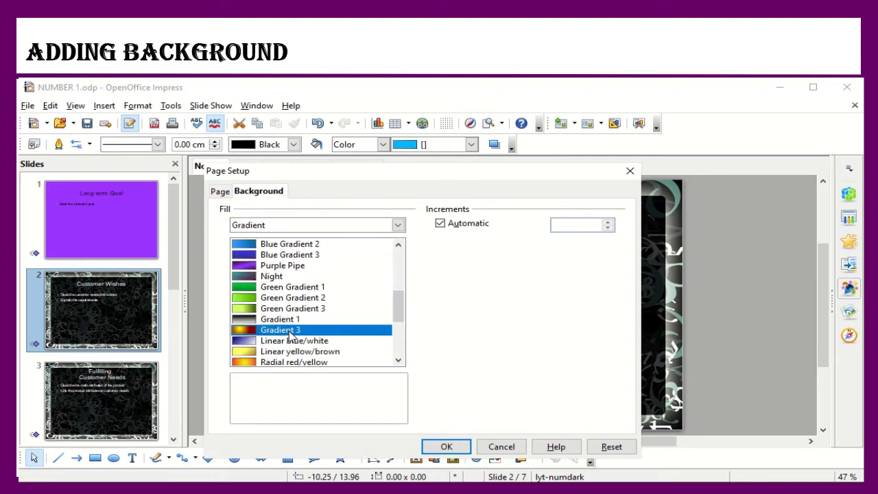
click(446, 447)
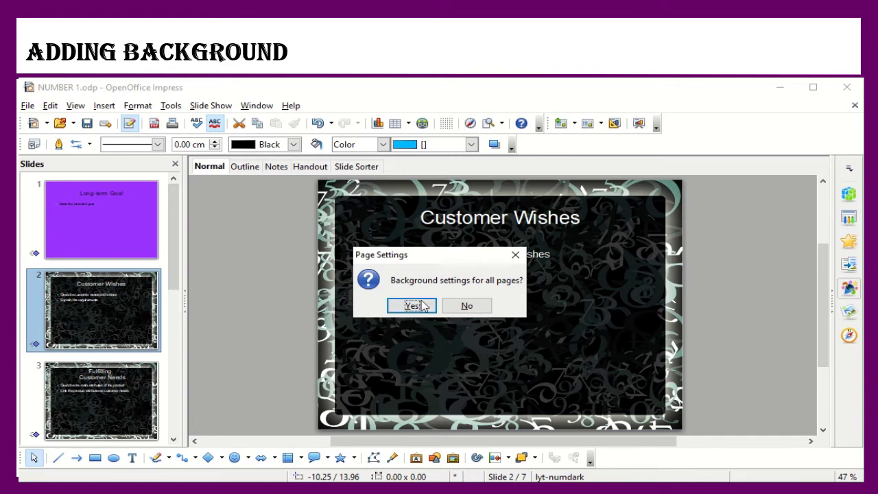
click(467, 306)
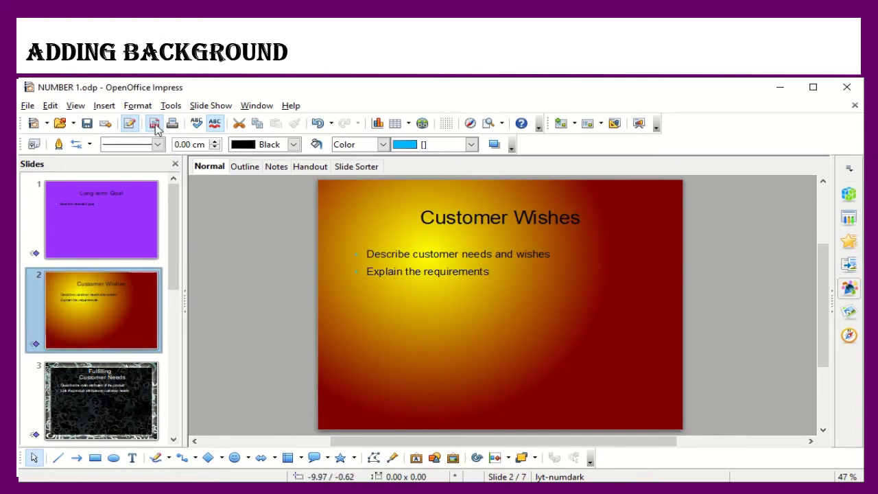
Step: Fill only the Customer Wishes slide's background with Red crossed 45 degrees hatching, and select slide 3
click(138, 106)
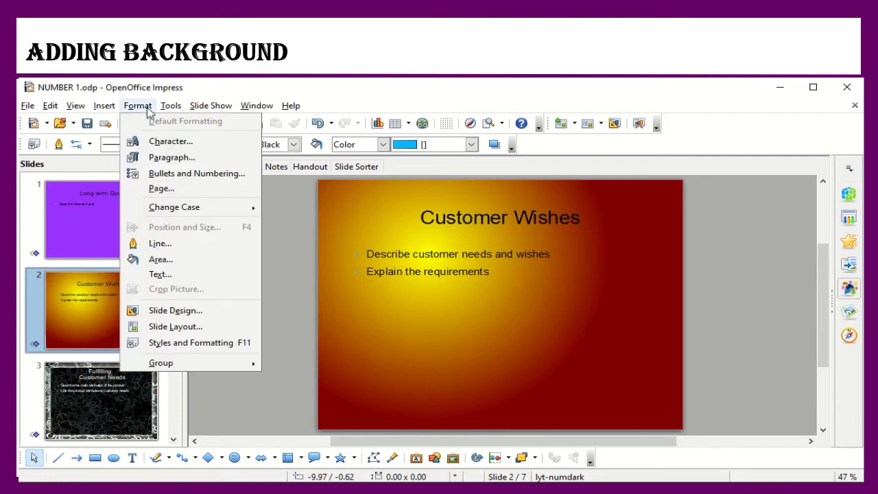
click(161, 188)
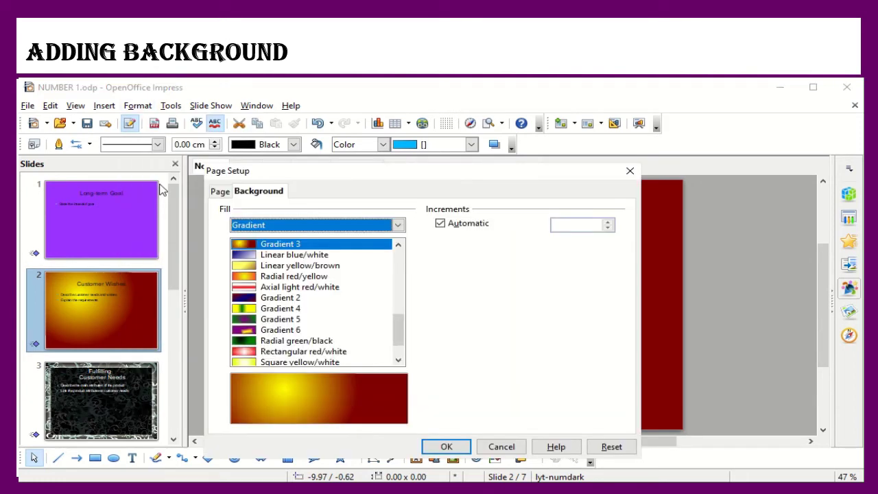
click(397, 226)
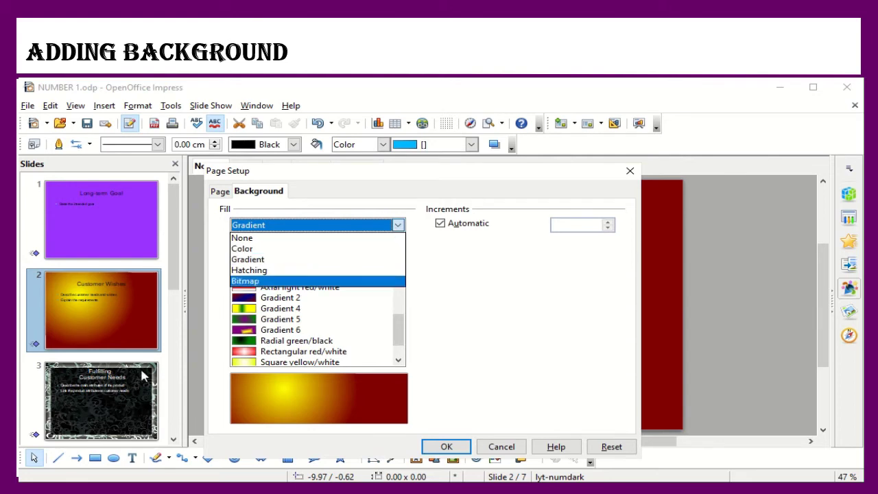
click(263, 272)
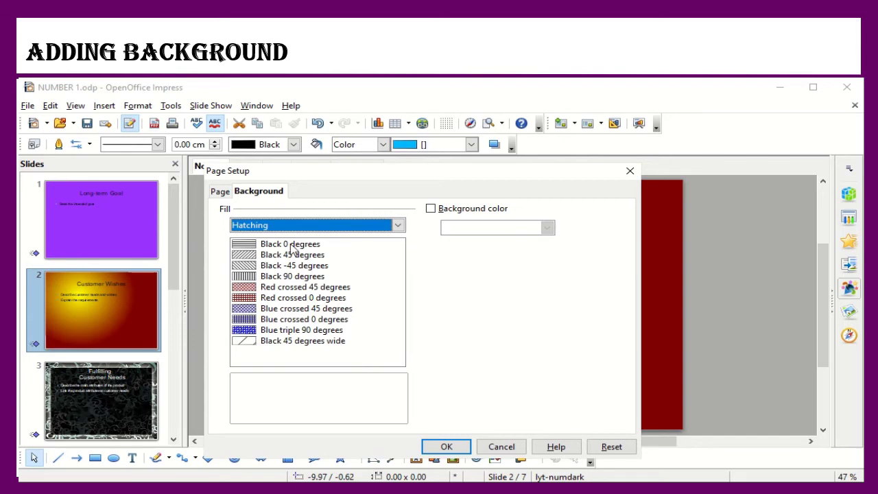
click(265, 287)
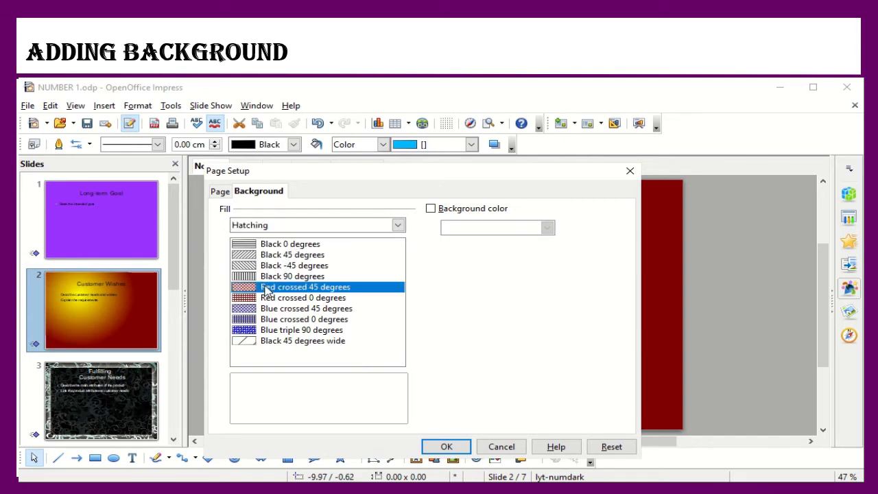
click(446, 447)
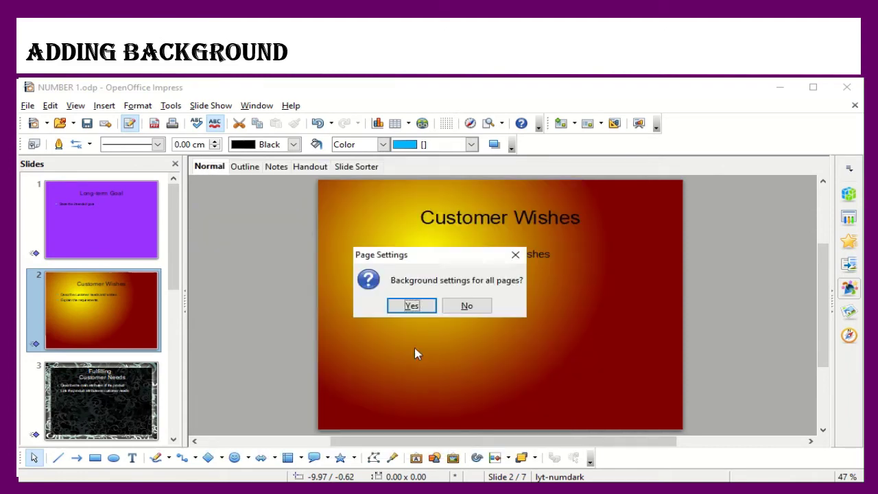
click(482, 305)
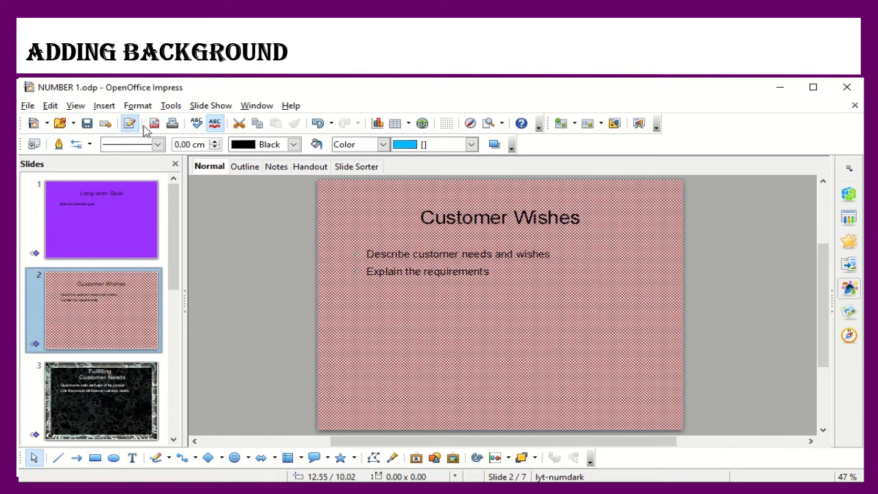
click(89, 402)
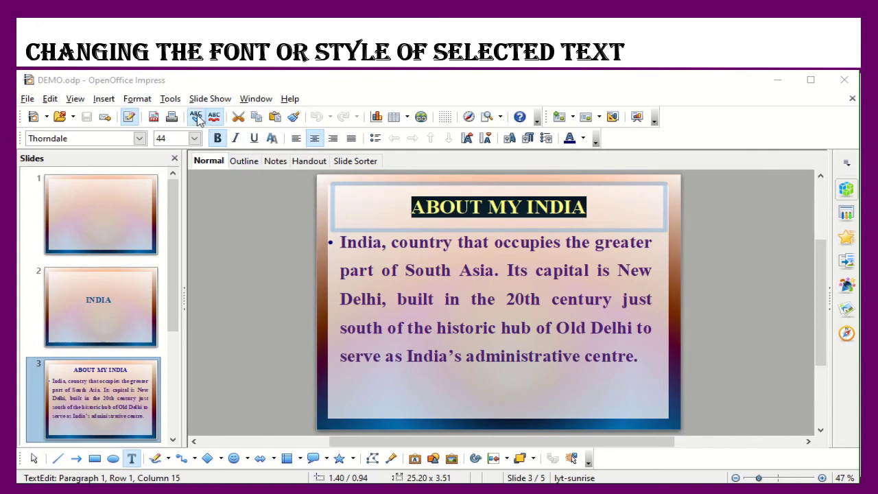
Step: Set the selected ABOUT MY INDIA title's character font to Adobe Devanagari, typeface Bold Italic, size 40
click(138, 100)
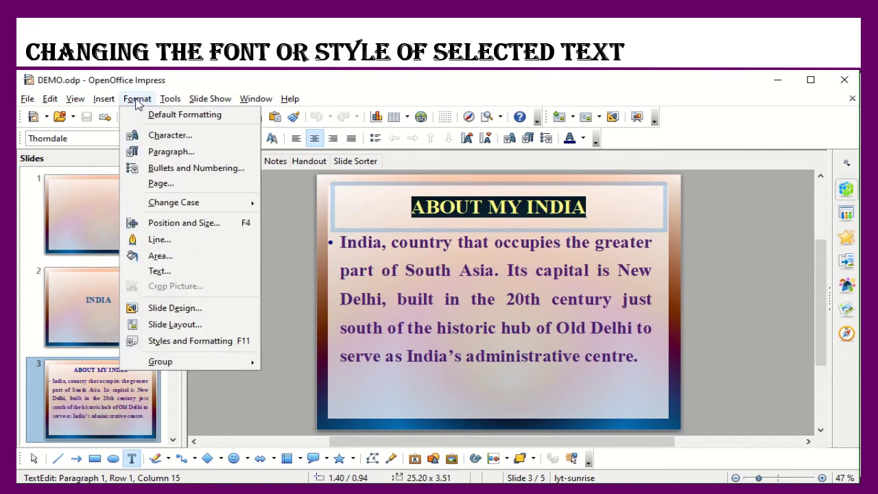
click(169, 135)
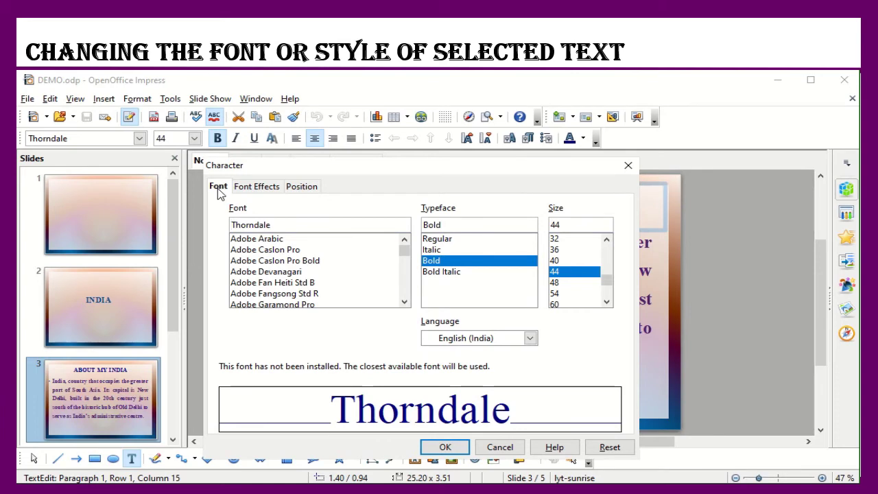
click(260, 191)
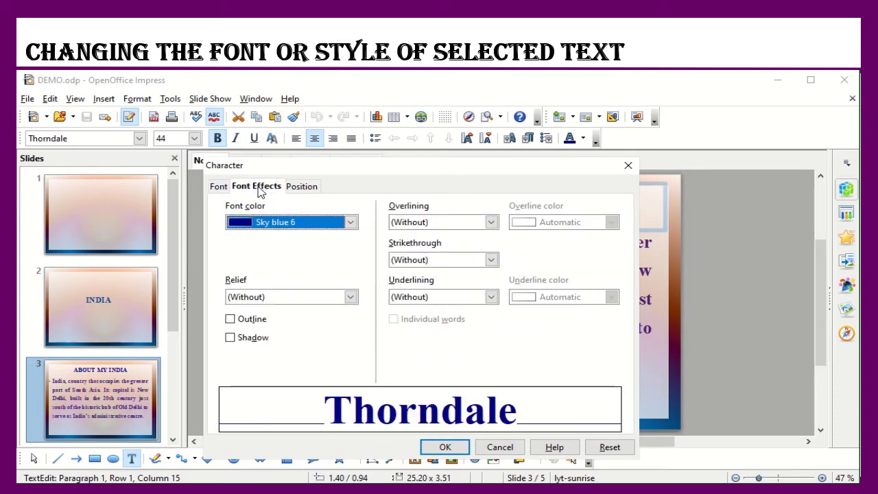
click(310, 191)
click(218, 187)
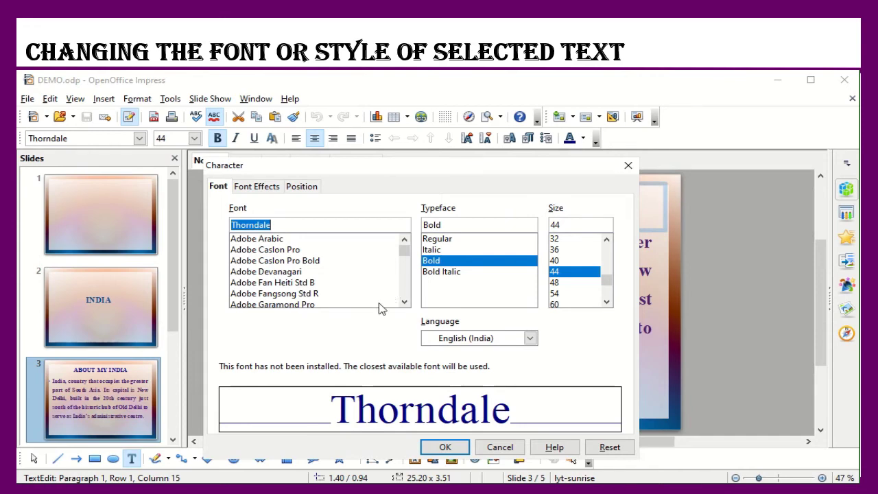
click(289, 273)
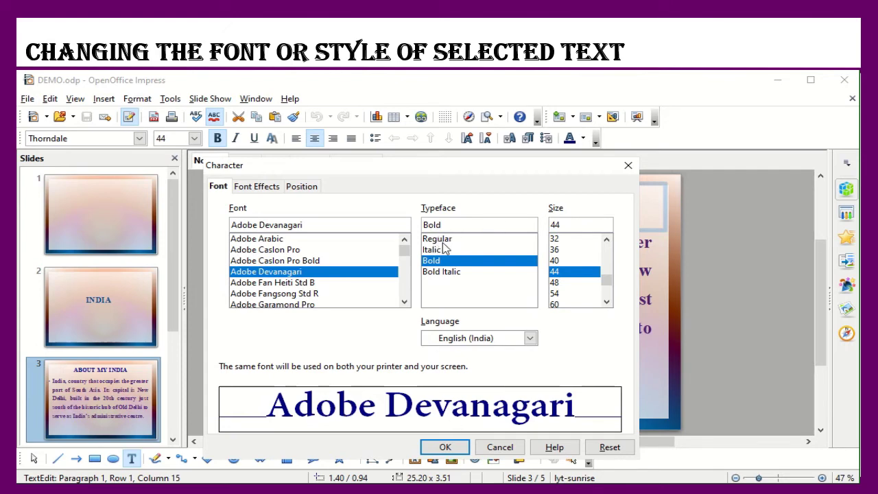
click(448, 273)
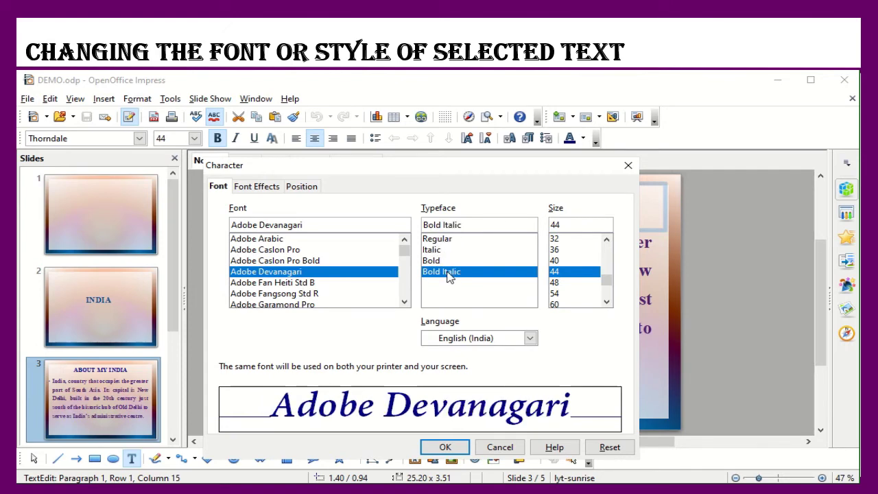
click(554, 262)
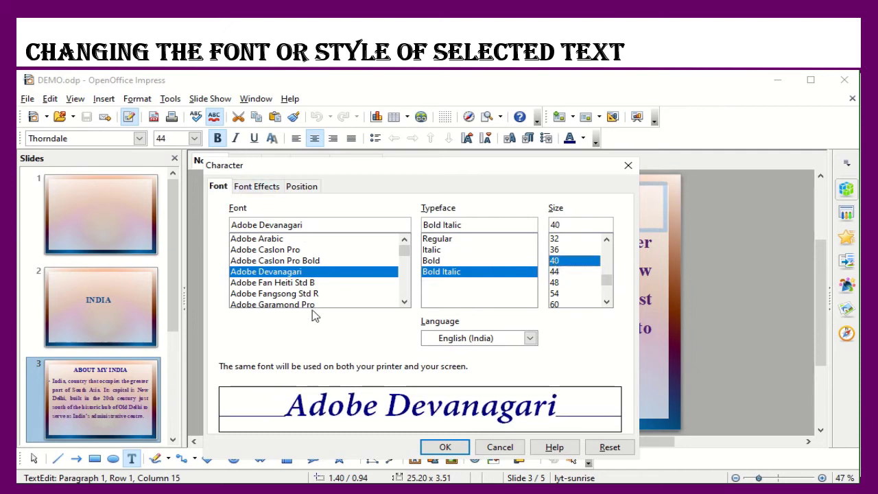
Step: Set the title's font color to Green 6 and its underlining to Double
click(261, 189)
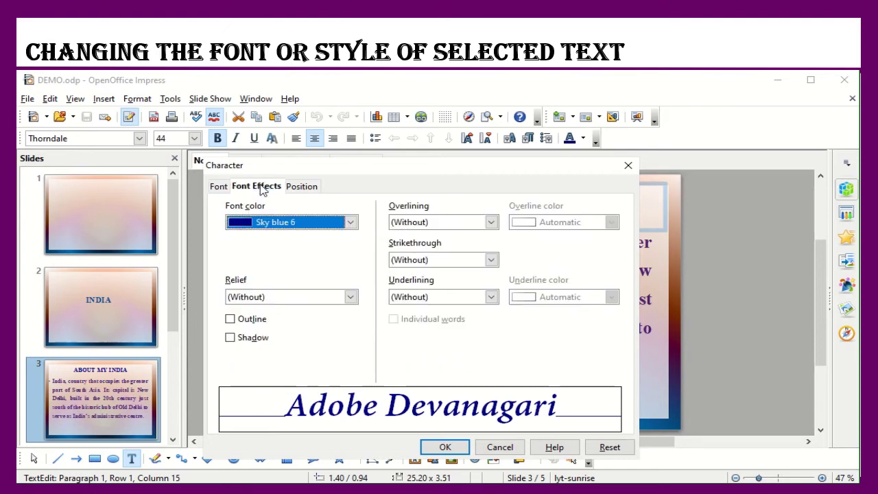
click(350, 223)
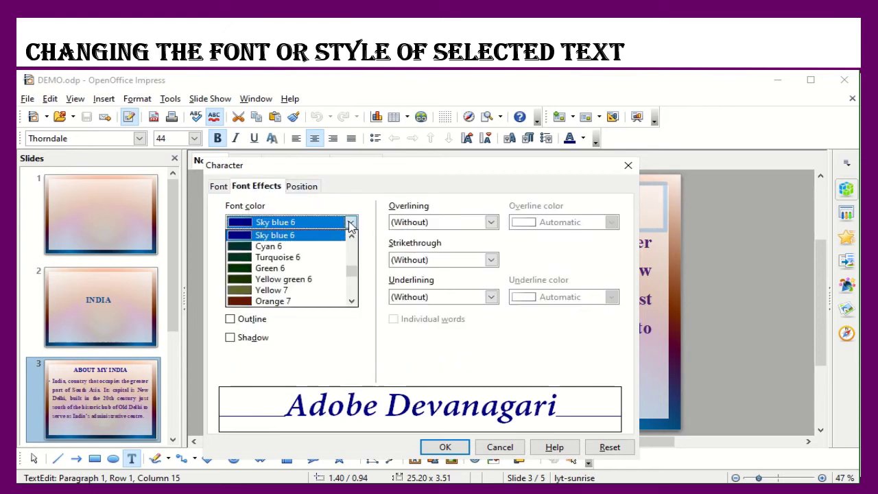
click(284, 269)
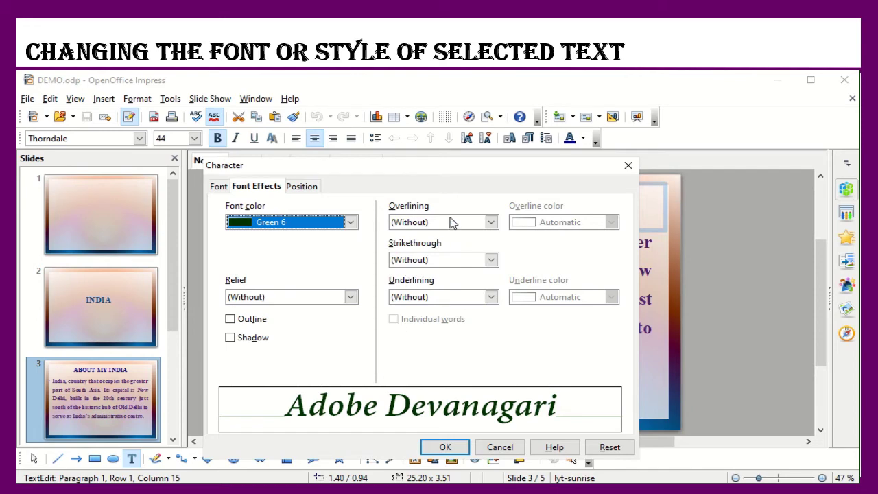
click(491, 297)
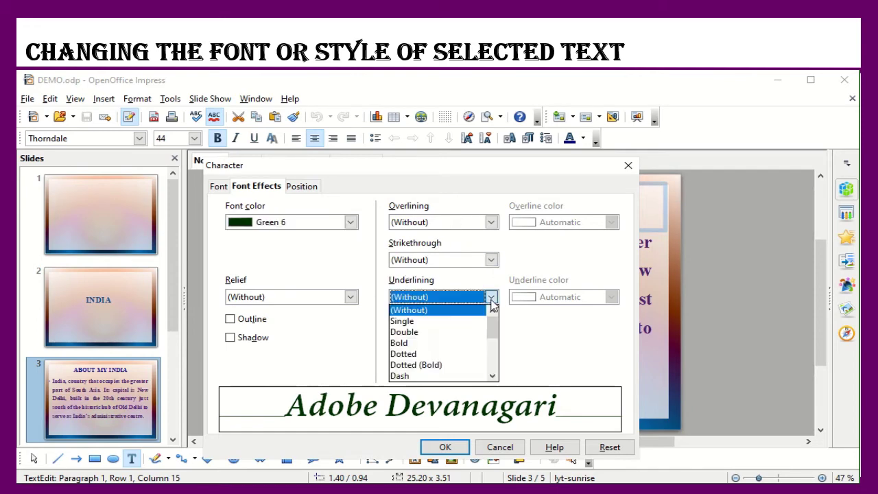
click(414, 333)
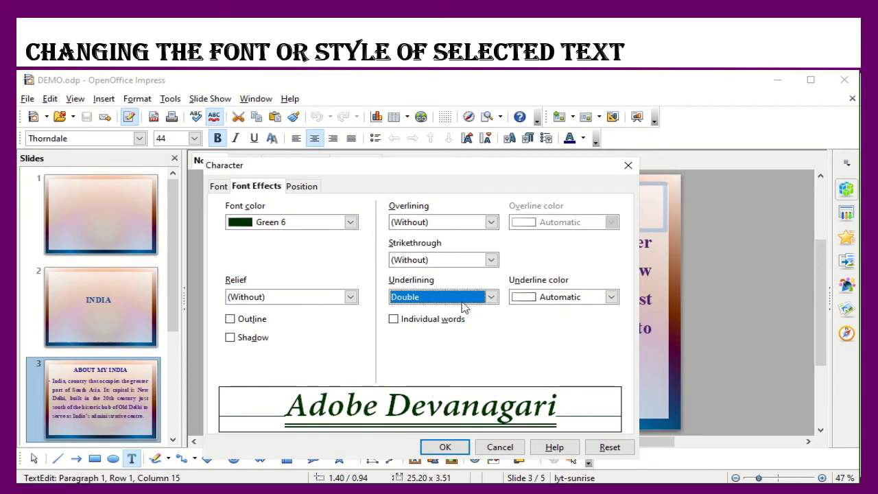
Step: Try a Single strikethrough on the title text and set strikethrough back to (Without)
click(492, 260)
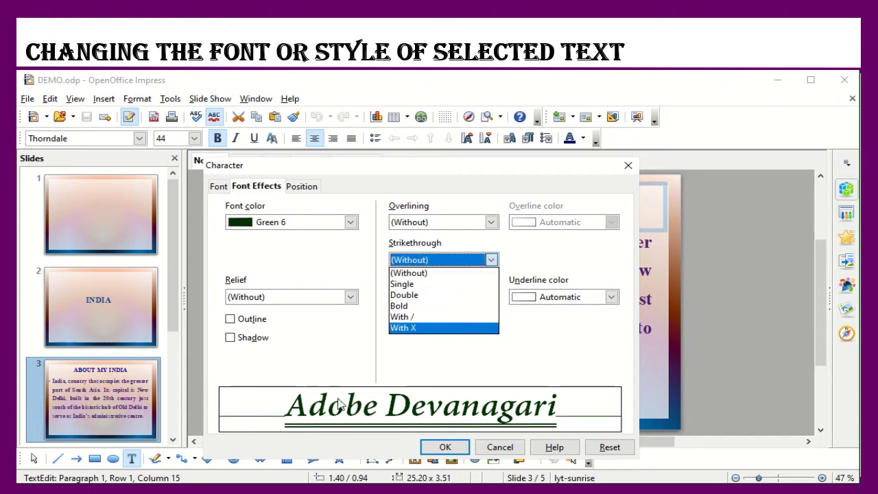
click(405, 284)
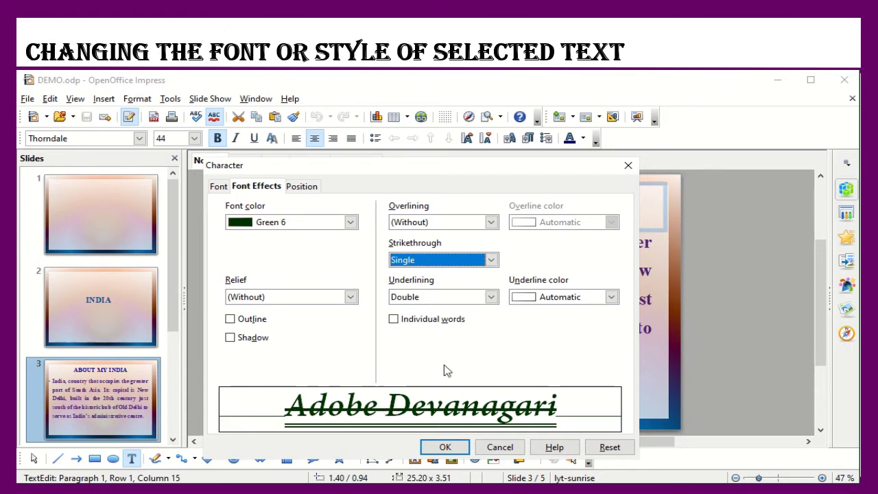
click(483, 260)
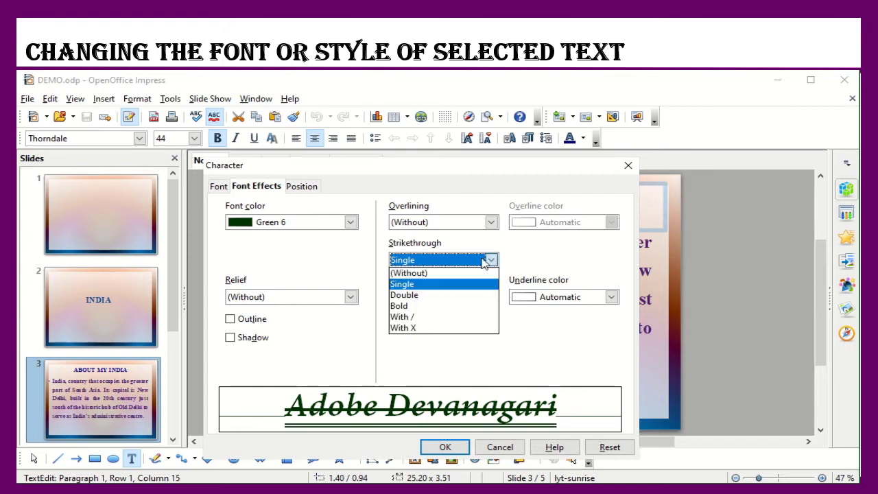
click(452, 273)
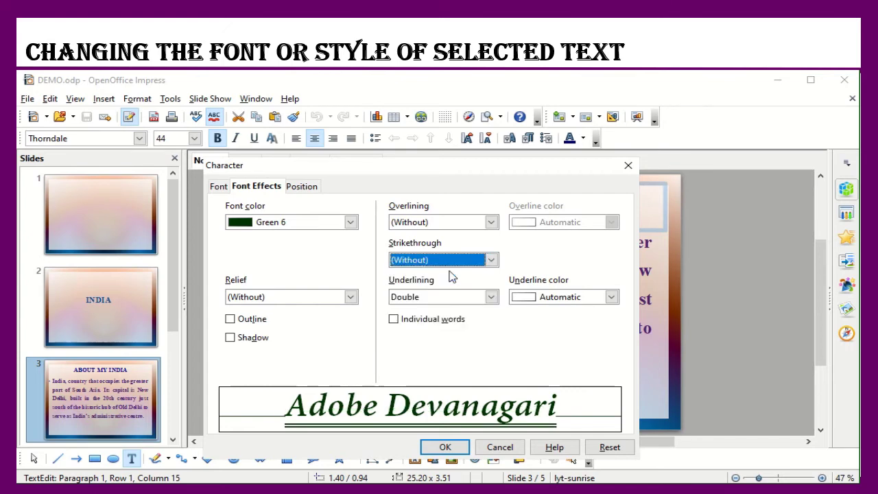
Step: Try Dotted overlining on the title text and set overlining back to (Without)
click(491, 222)
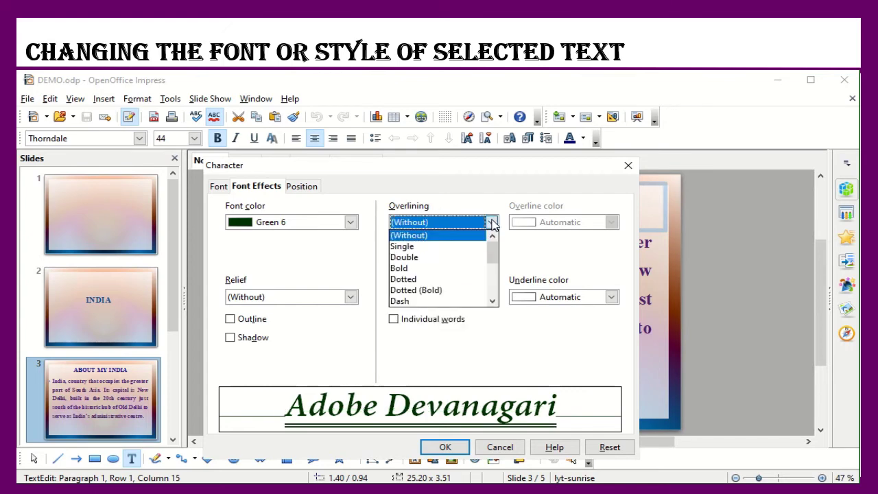
click(423, 279)
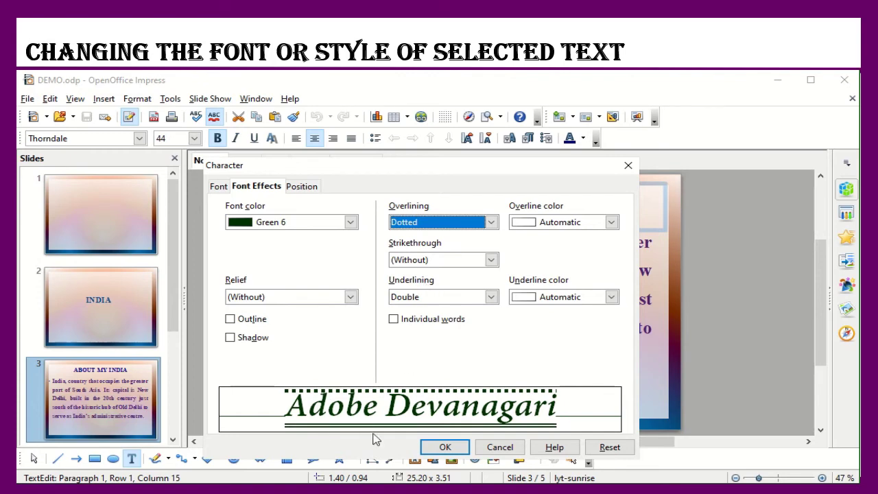
click(491, 221)
click(492, 235)
click(492, 236)
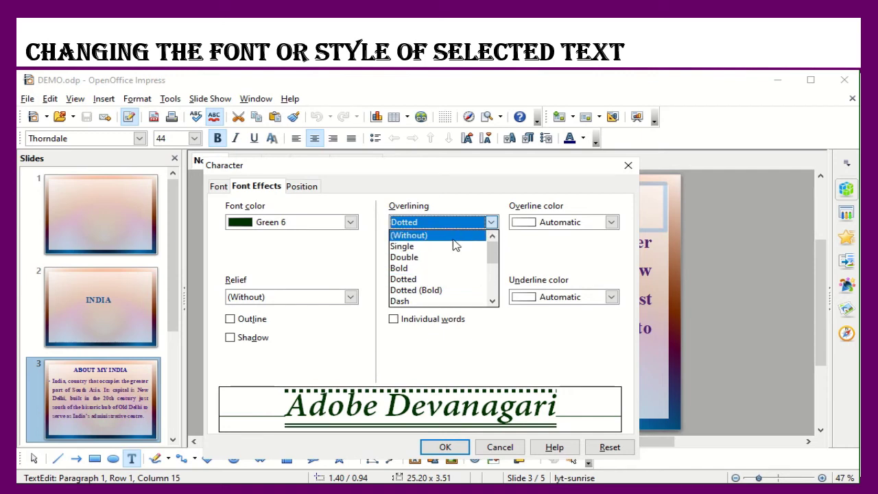
click(454, 235)
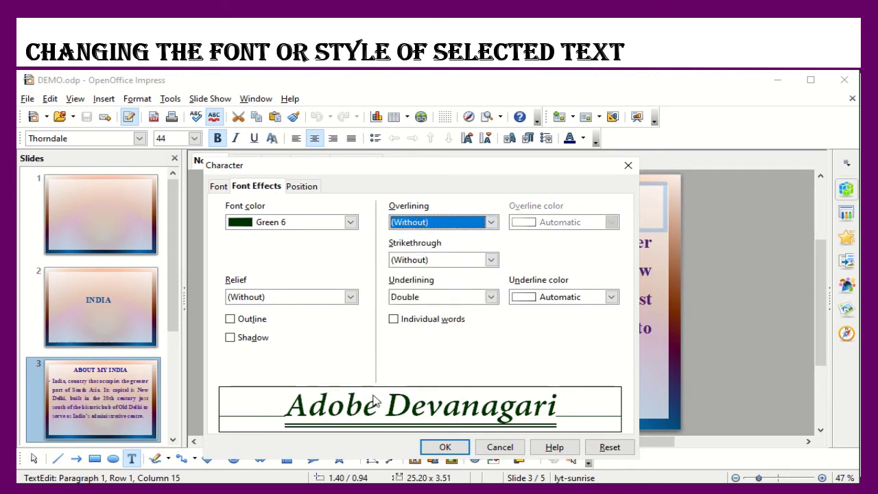
Step: Apply the chosen character formatting to the ABOUT MY INDIA title and deselect the text
click(447, 447)
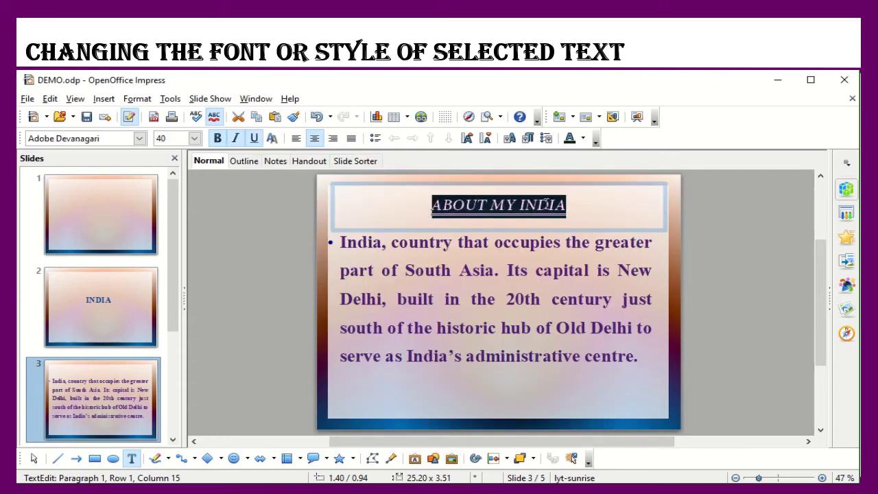
click(590, 201)
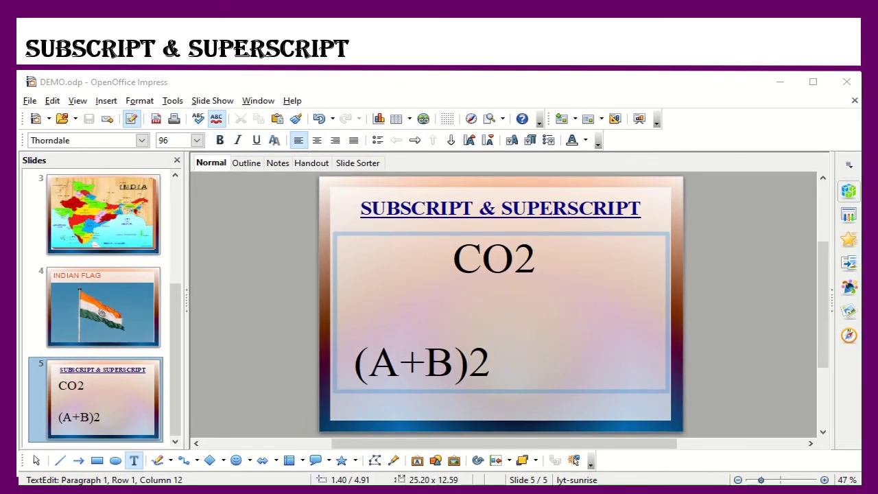